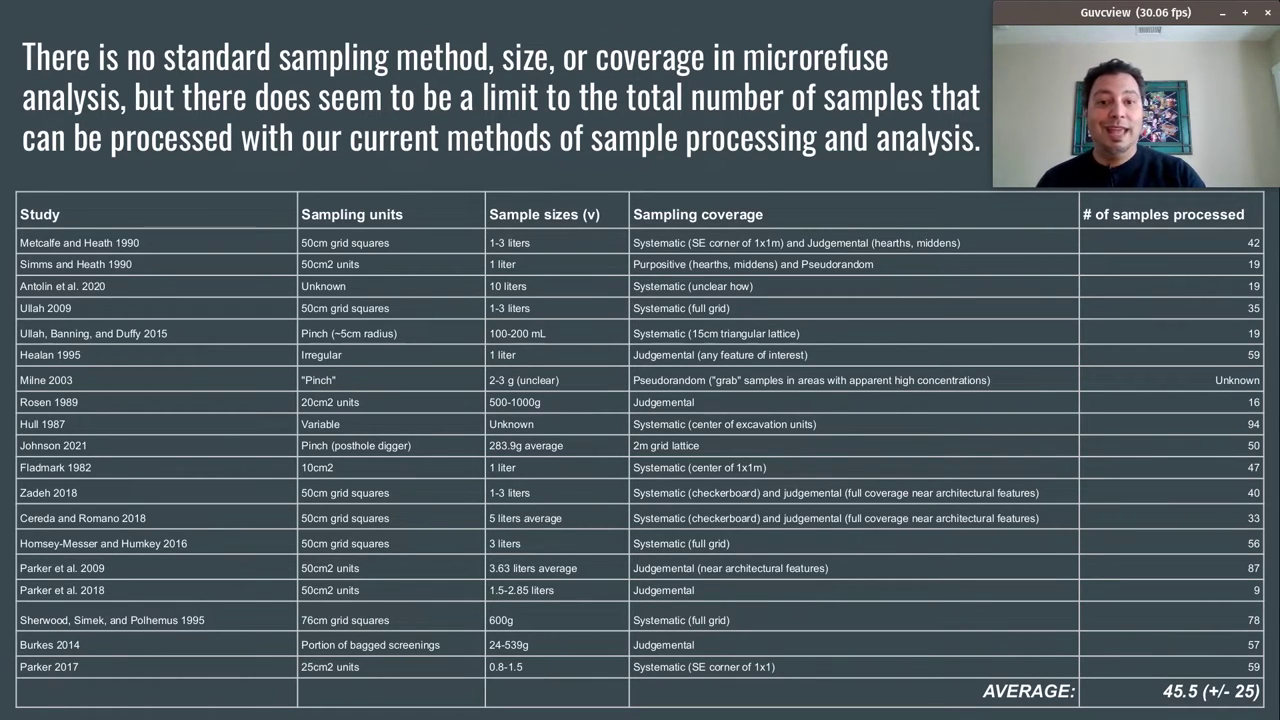
Advance the presentation from the sampling-methods table to the tASEL introduction slide
key("Right")
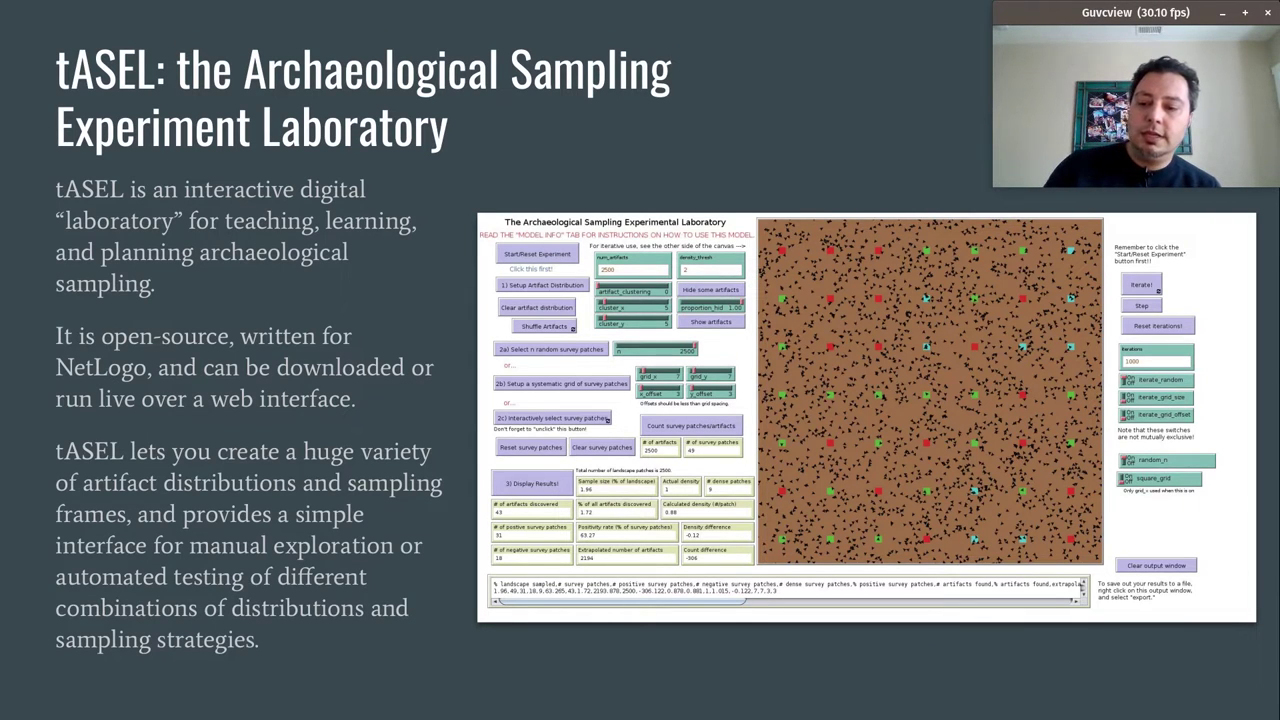
Switch from the slides to the NetLogo (org-nlogo-app) tASEL model window
key("alt+Tab")
key("alt+Tab")
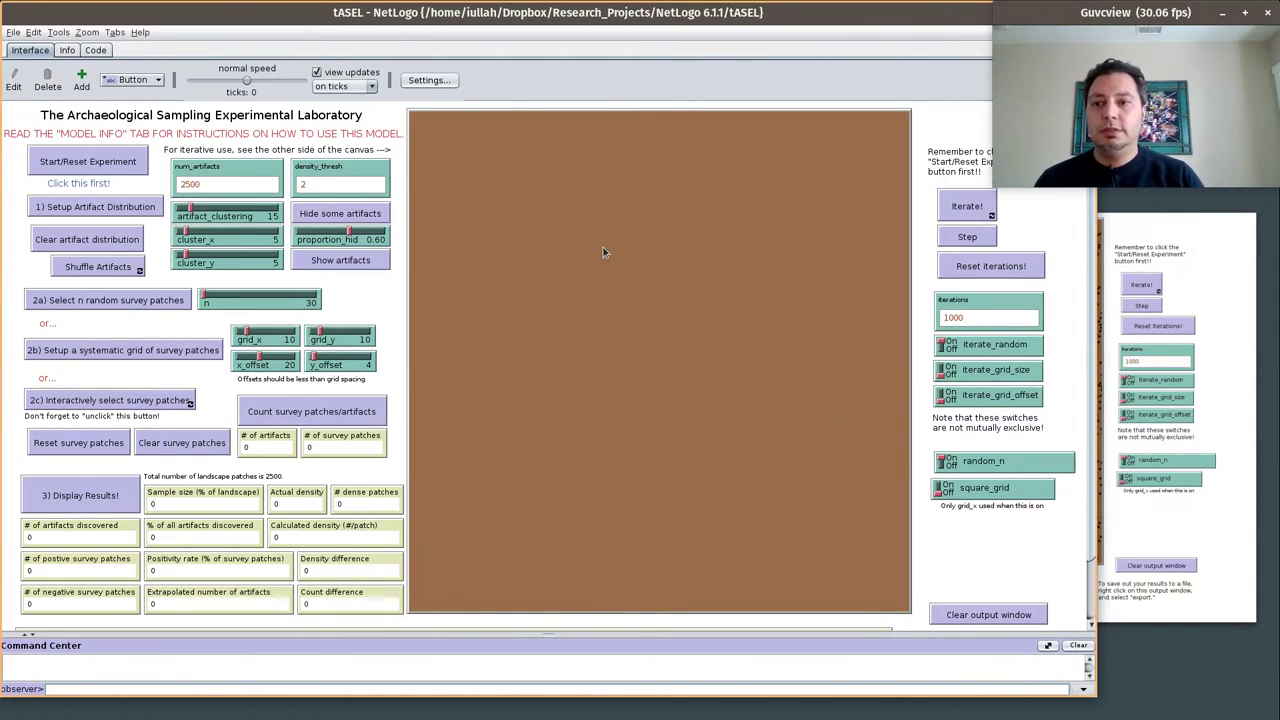
Reset the experiment, generate an unclustered artifact distribution, then clear all artifacts
left_click(92, 164)
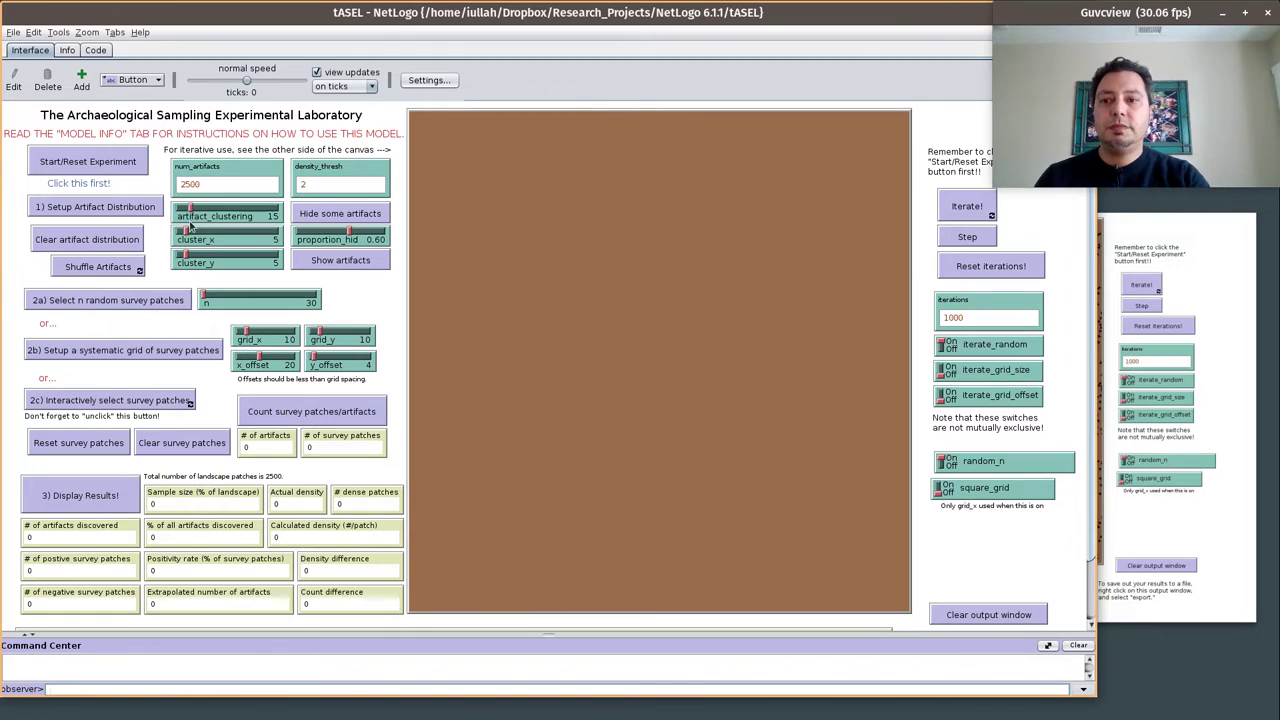
left_click_drag(191, 212, 178, 212)
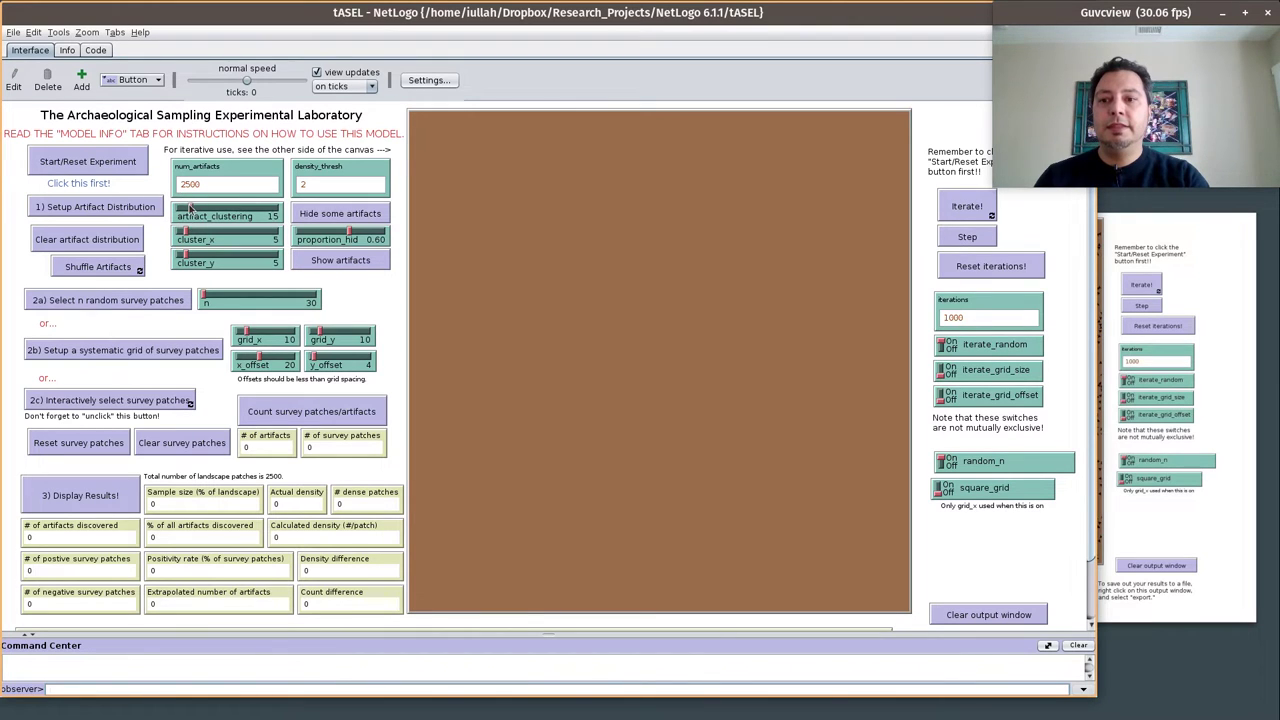
left_click(109, 209)
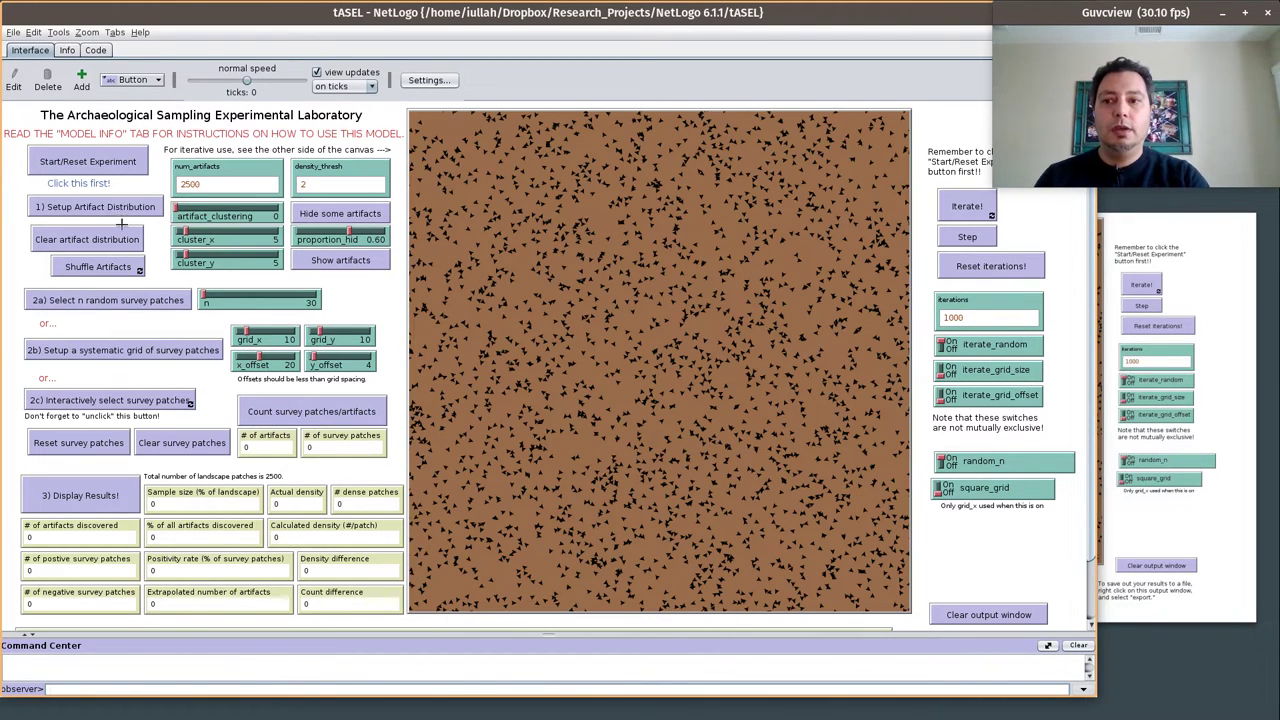
left_click(124, 242)
Generate artifacts with clustering 26, shuffle them, and place 30 random survey patches
left_click_drag(178, 213, 200, 210)
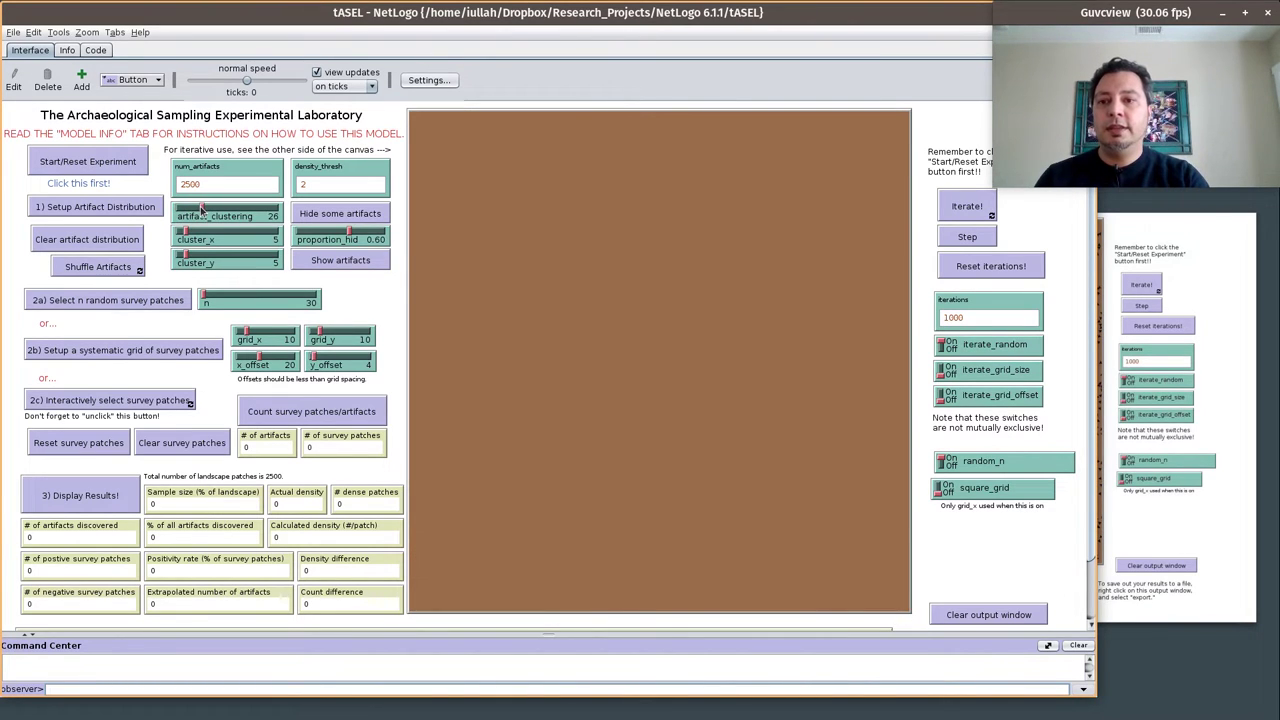
left_click(133, 207)
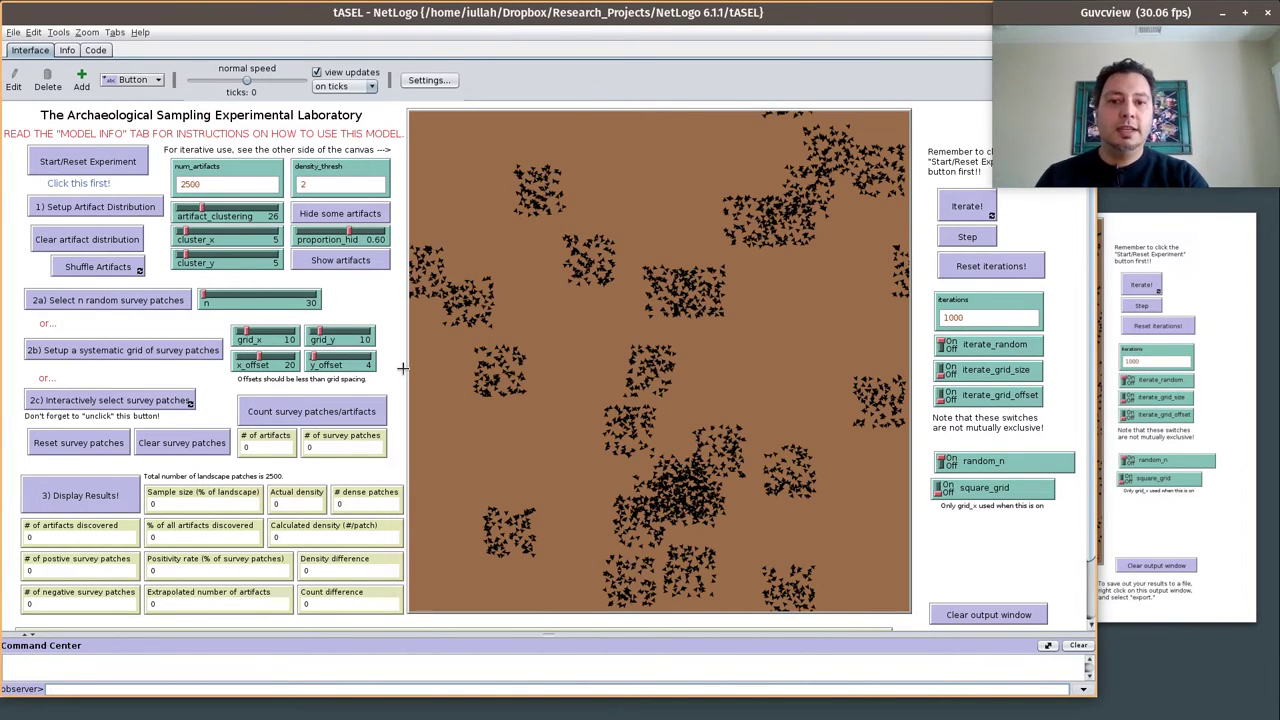
left_click(109, 277)
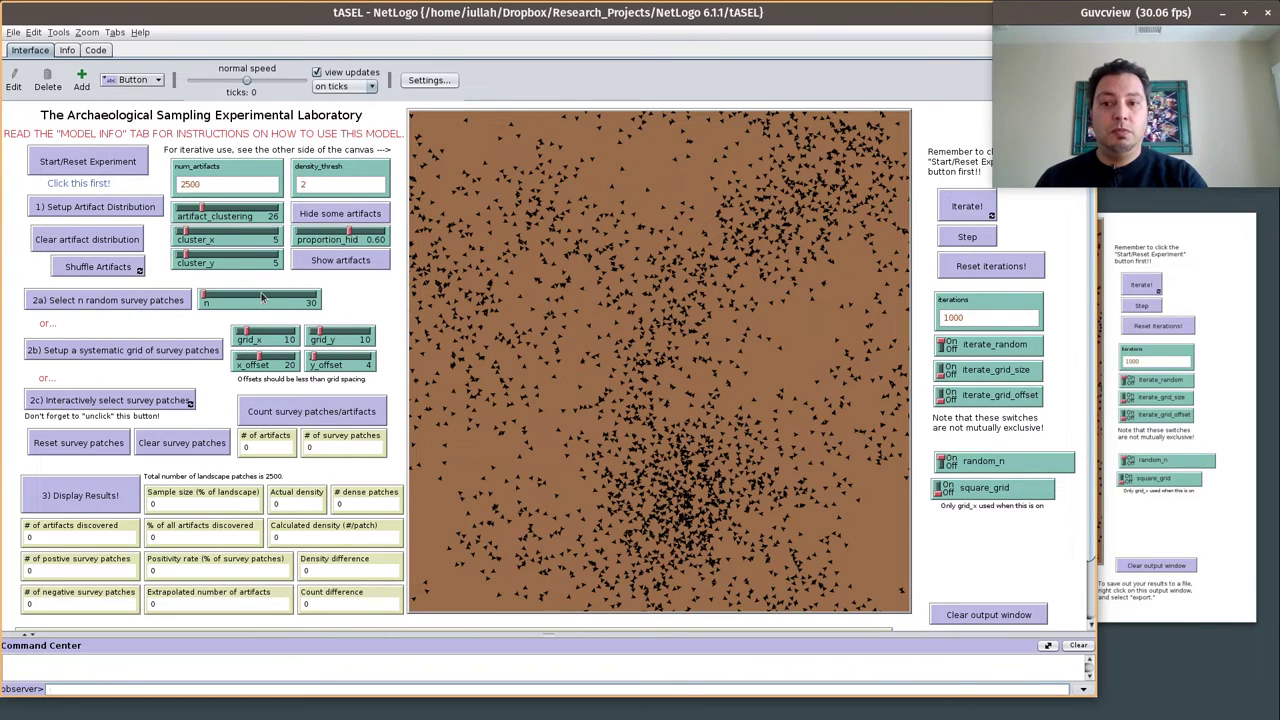
left_click(176, 302)
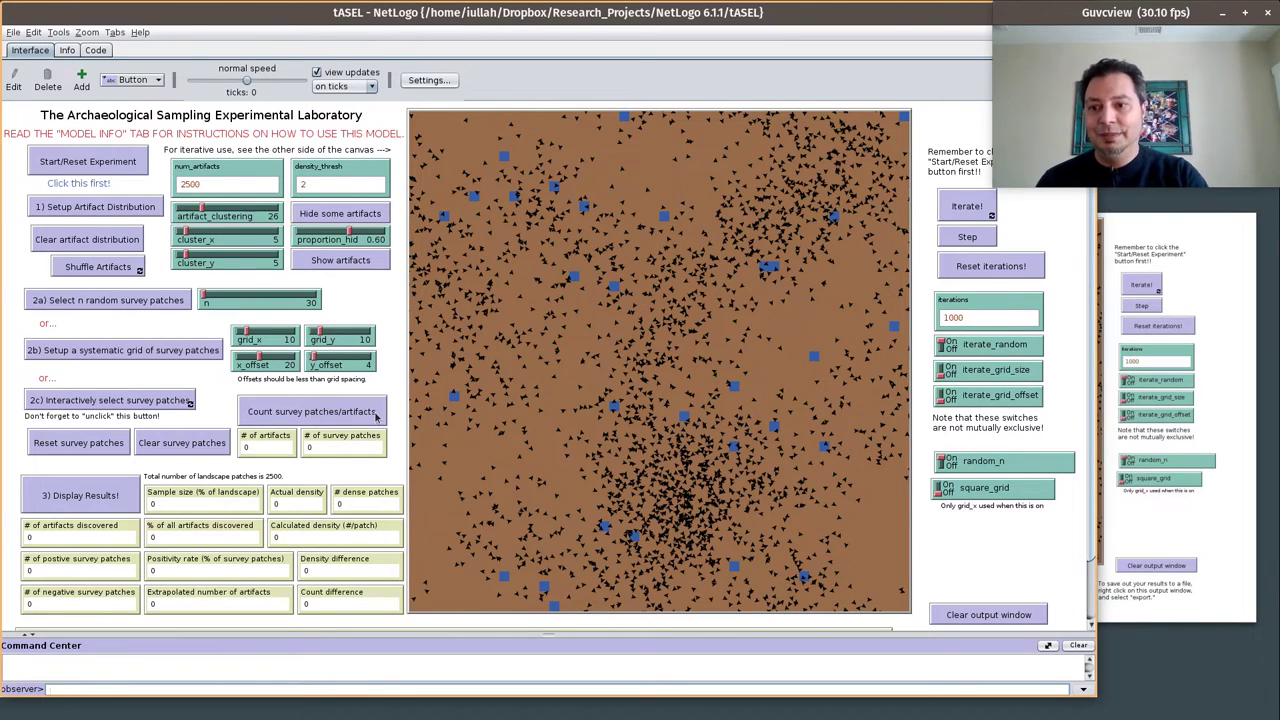
Show the random survey results (27 found, 2250 extrapolated), then clear the survey patches
left_click(76, 504)
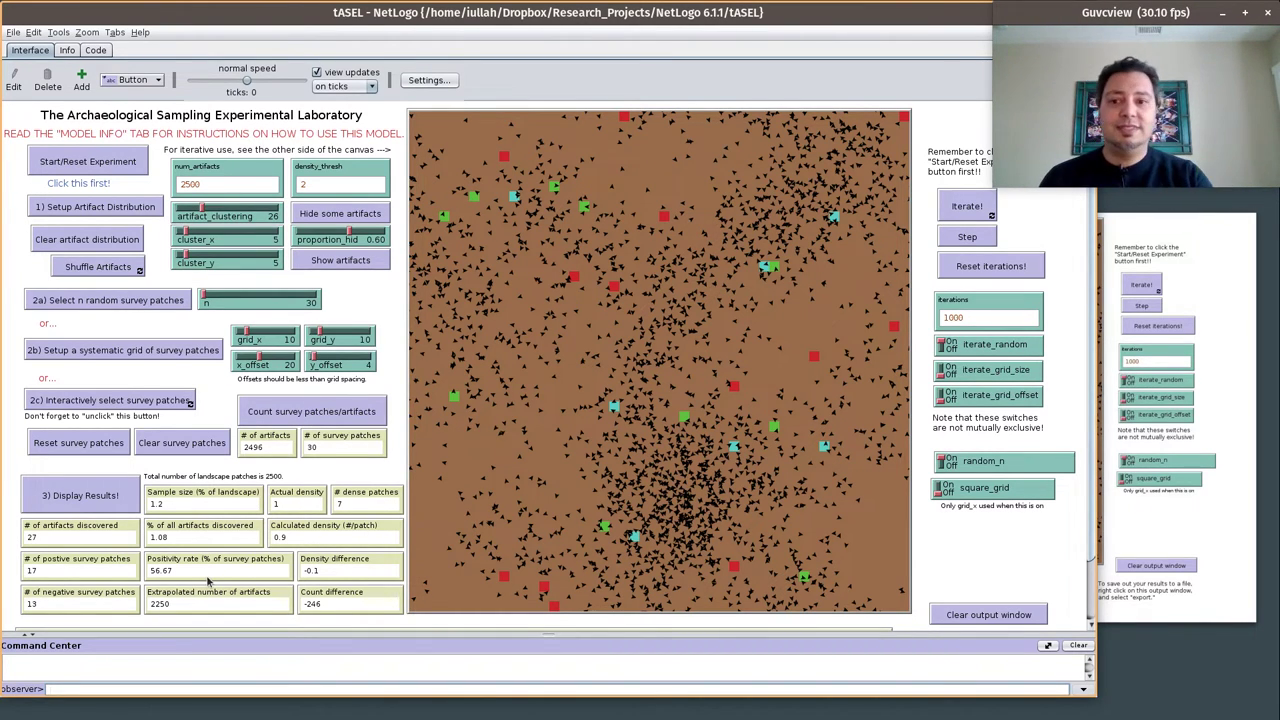
left_click(157, 443)
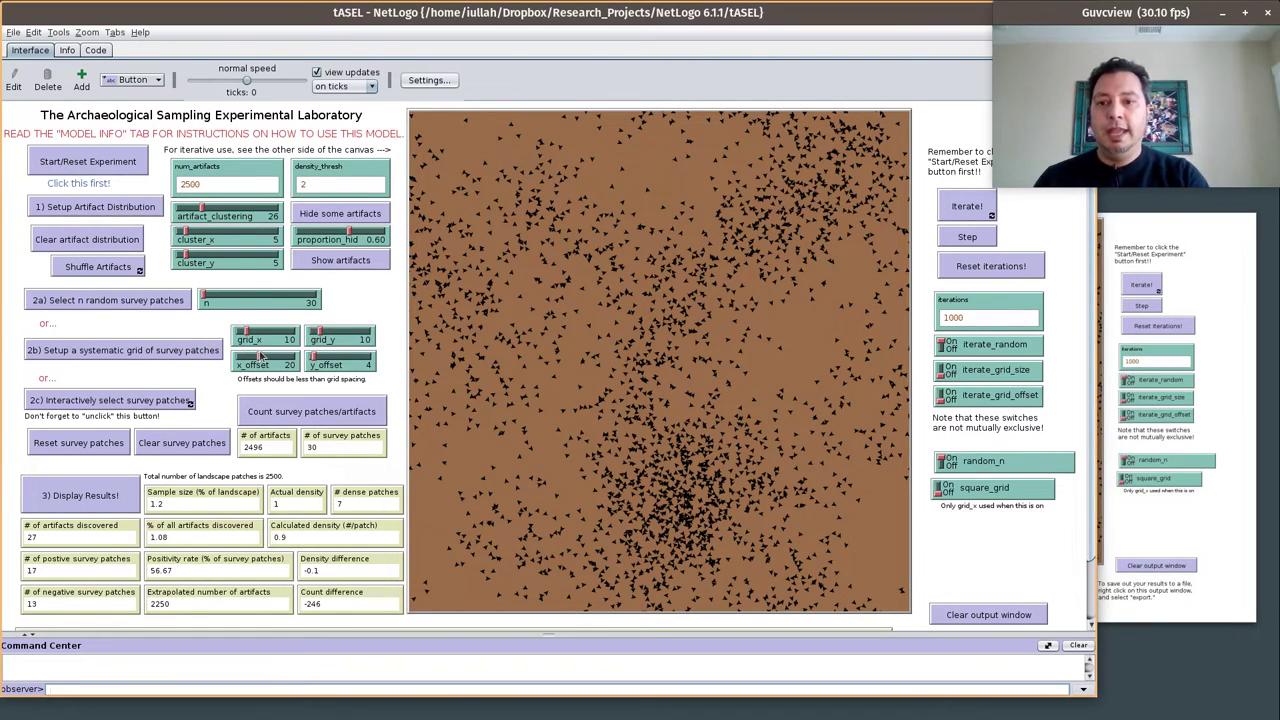
Survey a 25-patch grid at x offset 7 (24 found, 2400 extrapolated), then clear it
left_click_drag(258, 355, 226, 356)
left_click(213, 352)
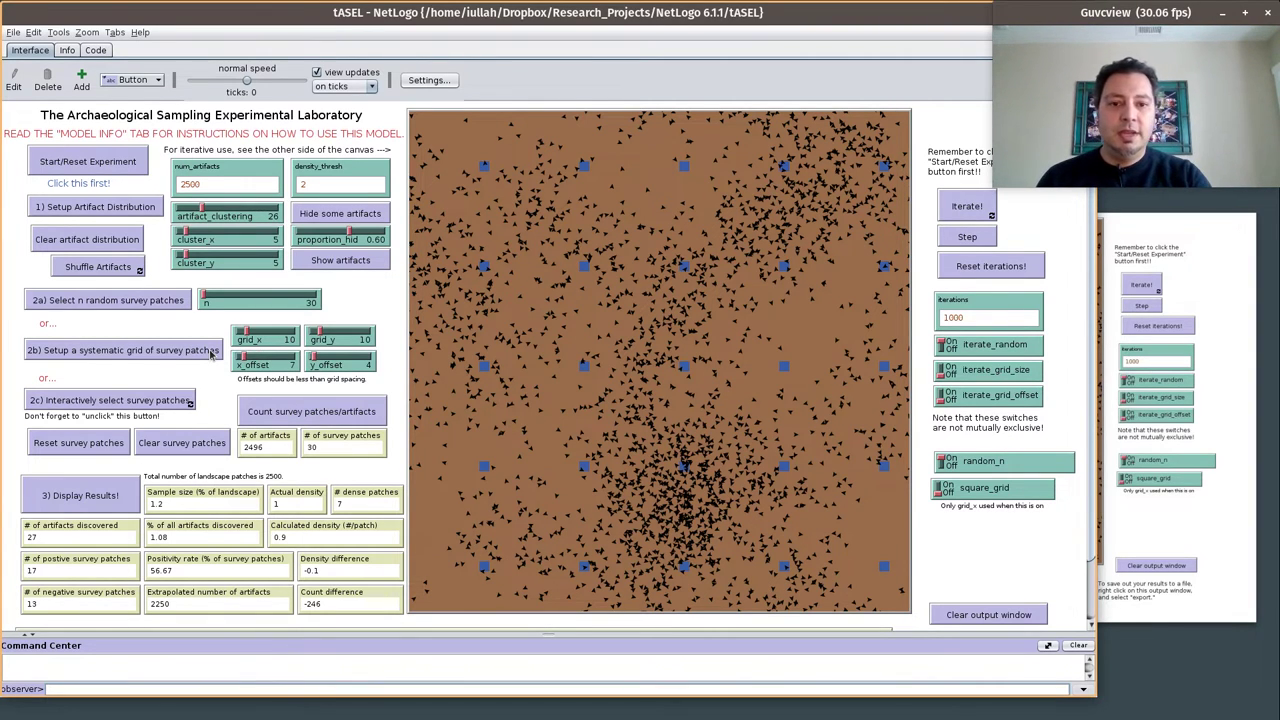
left_click(290, 423)
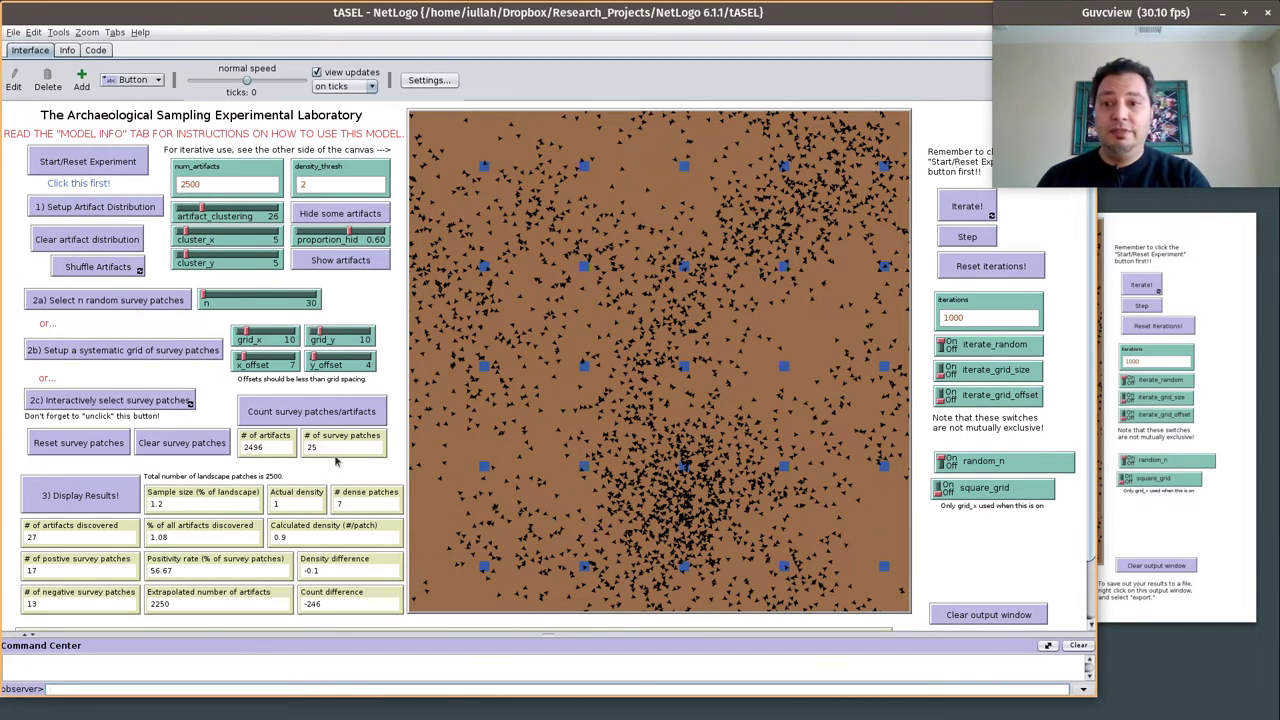
left_click(124, 503)
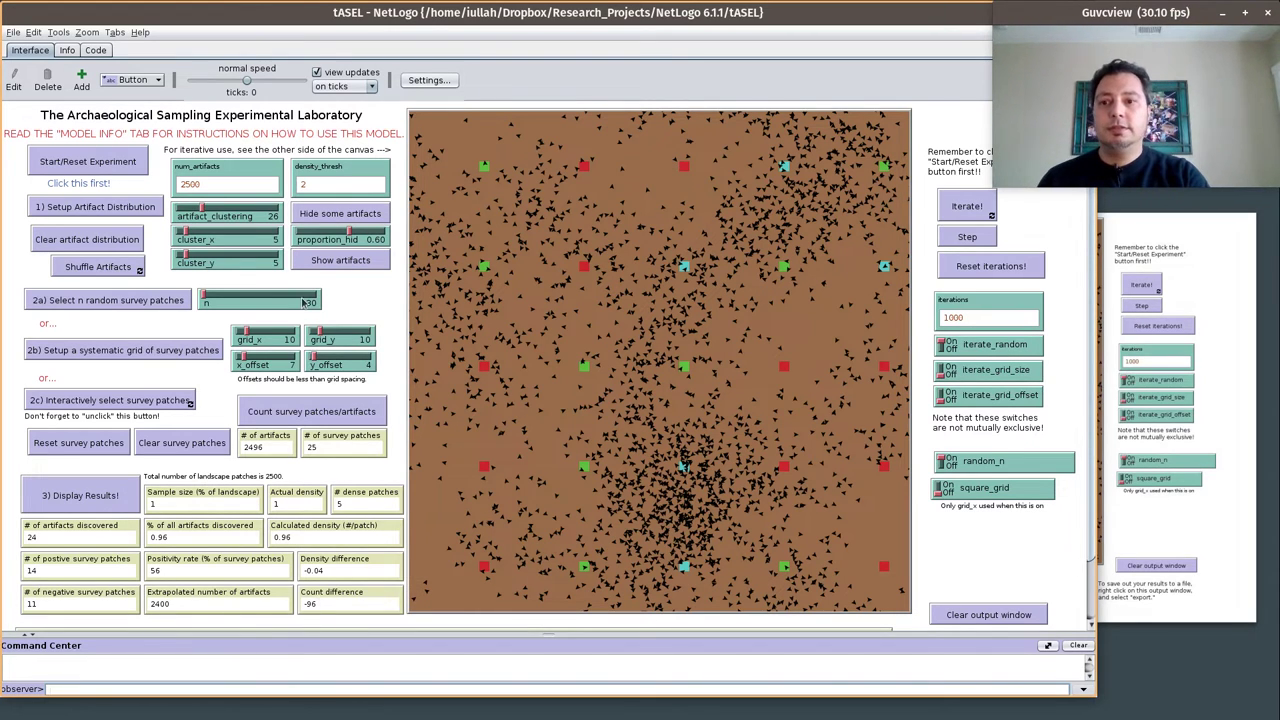
left_click(182, 443)
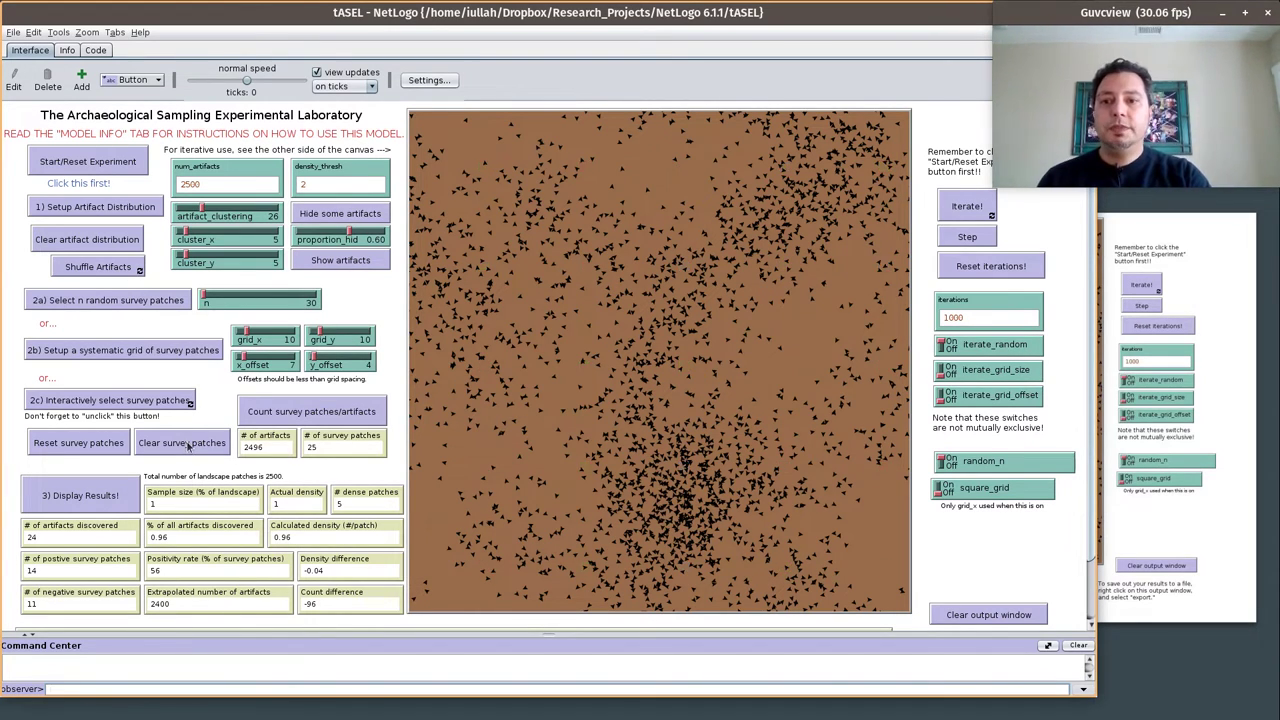
Hide 0.85 of the artifacts and switch on interactive survey-patch selection
left_click(348, 215)
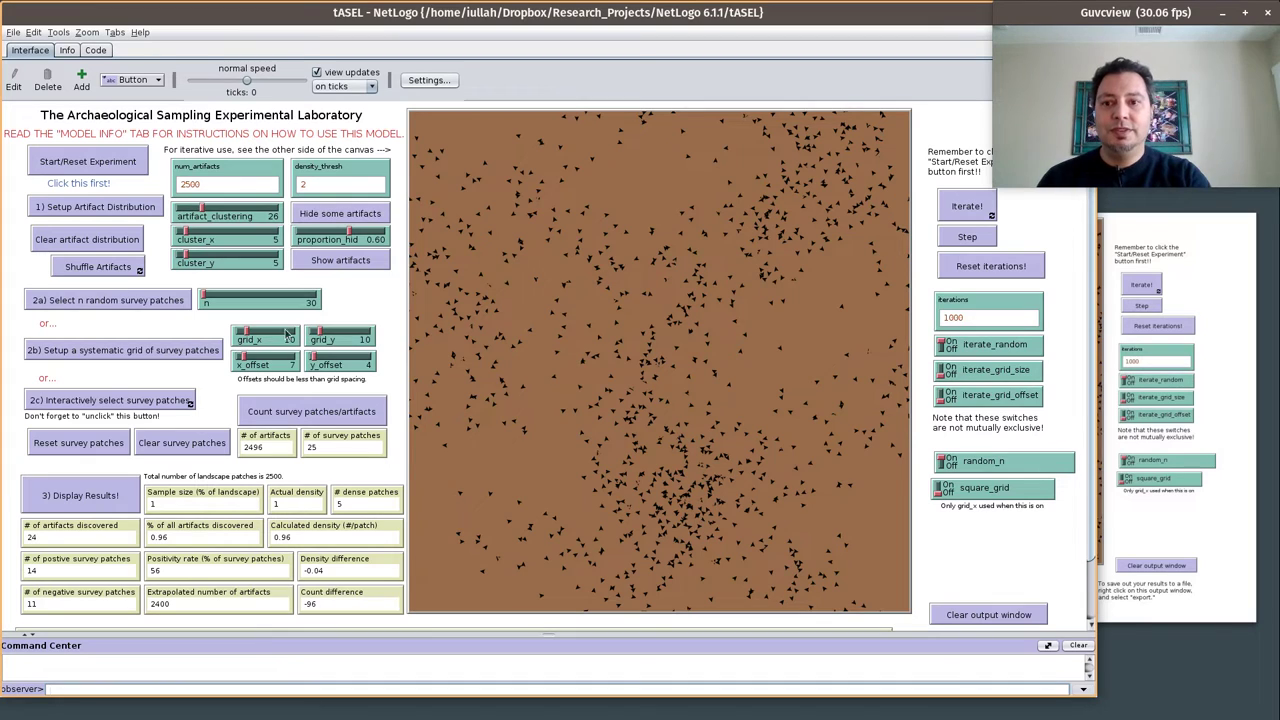
left_click_drag(350, 232, 372, 233)
left_click(369, 215)
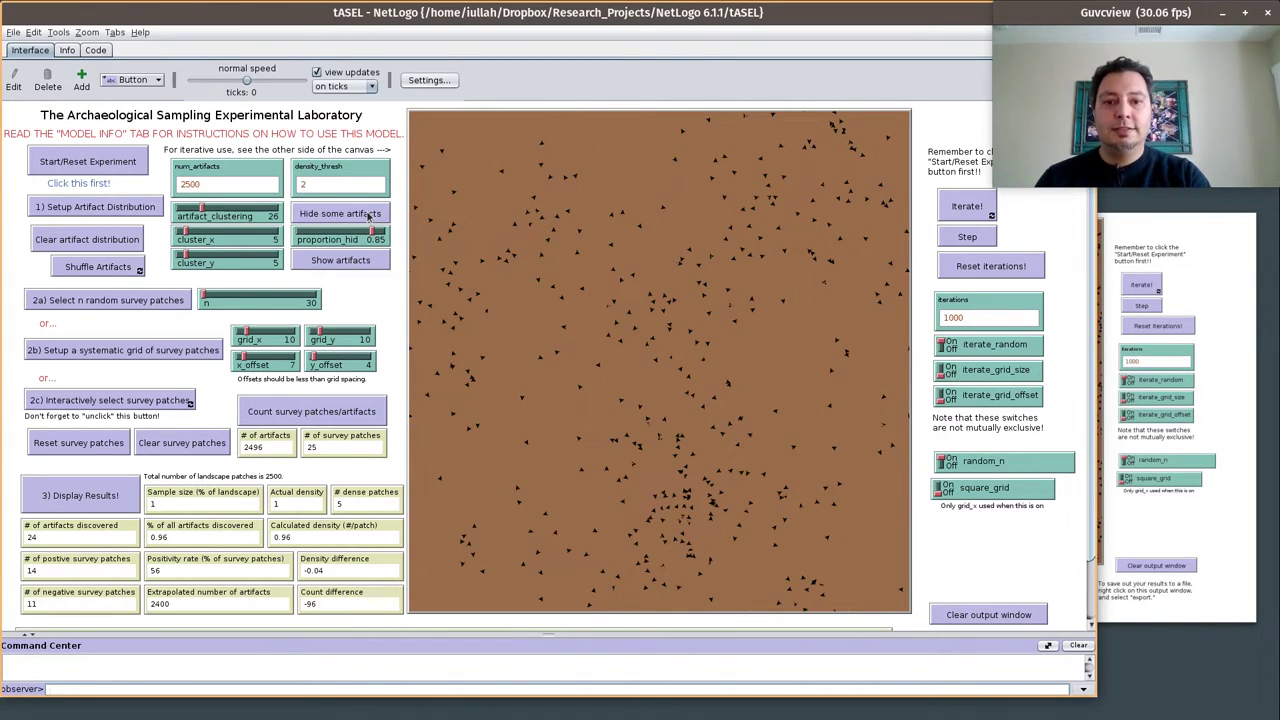
left_click(100, 400)
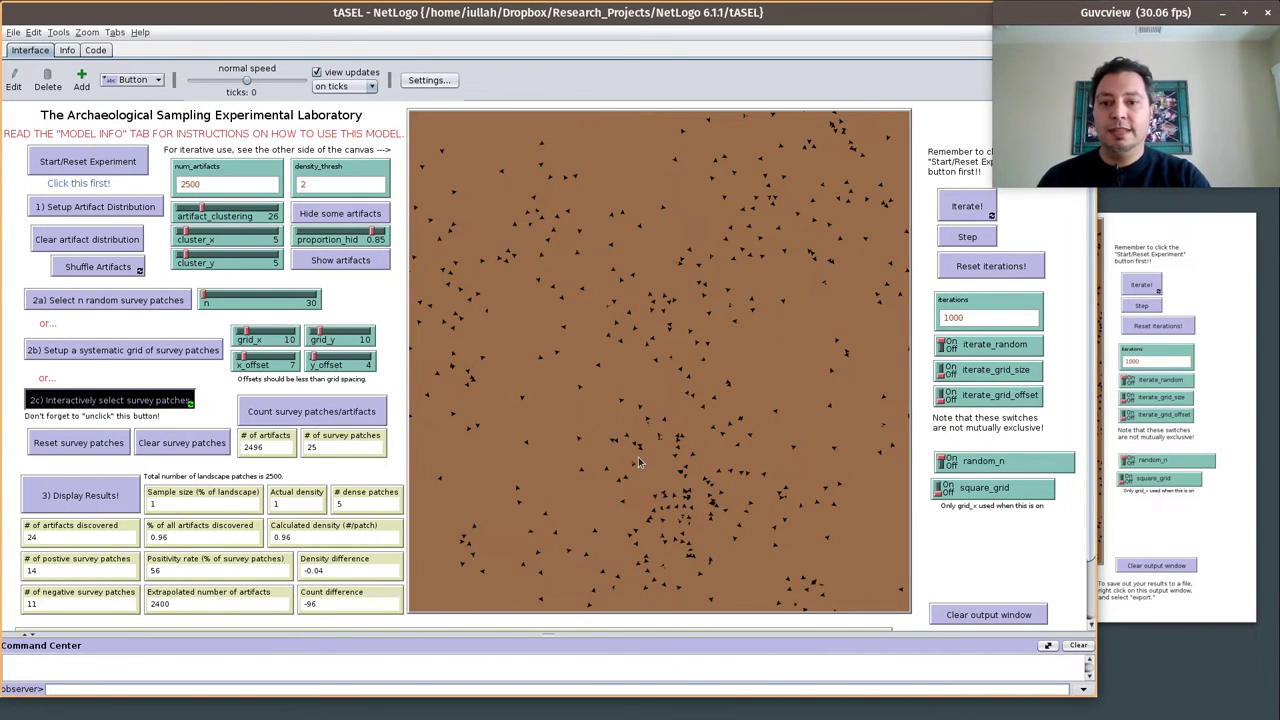
Pick four survey patches, show results (11 found, 6875 extrapolated), and reveal all artifacts
left_click(202, 449)
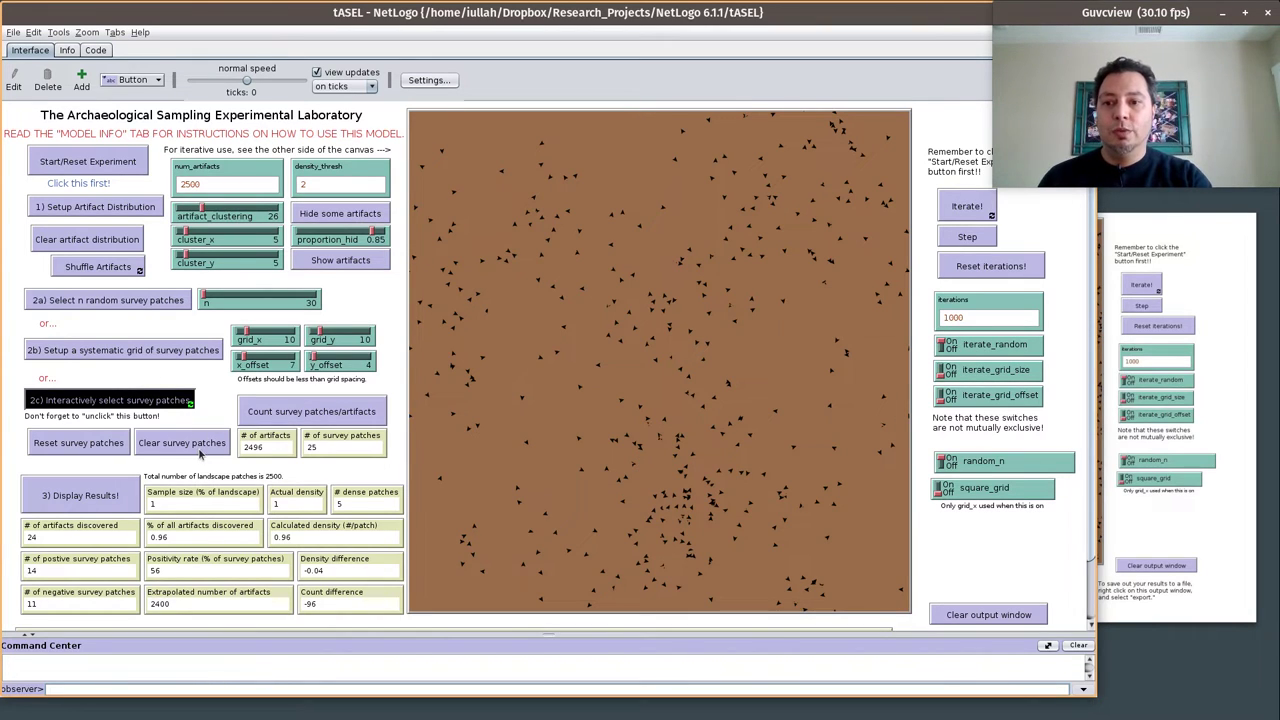
left_click(663, 507)
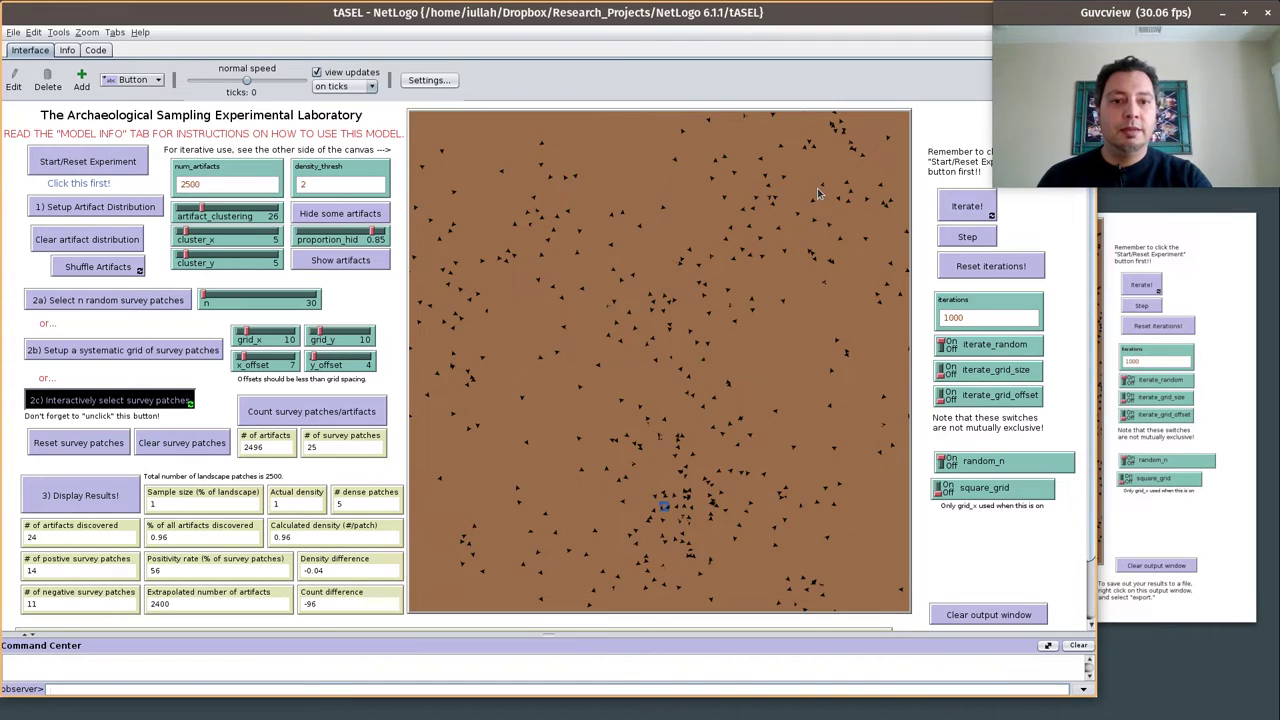
left_click(711, 508)
left_click(822, 257)
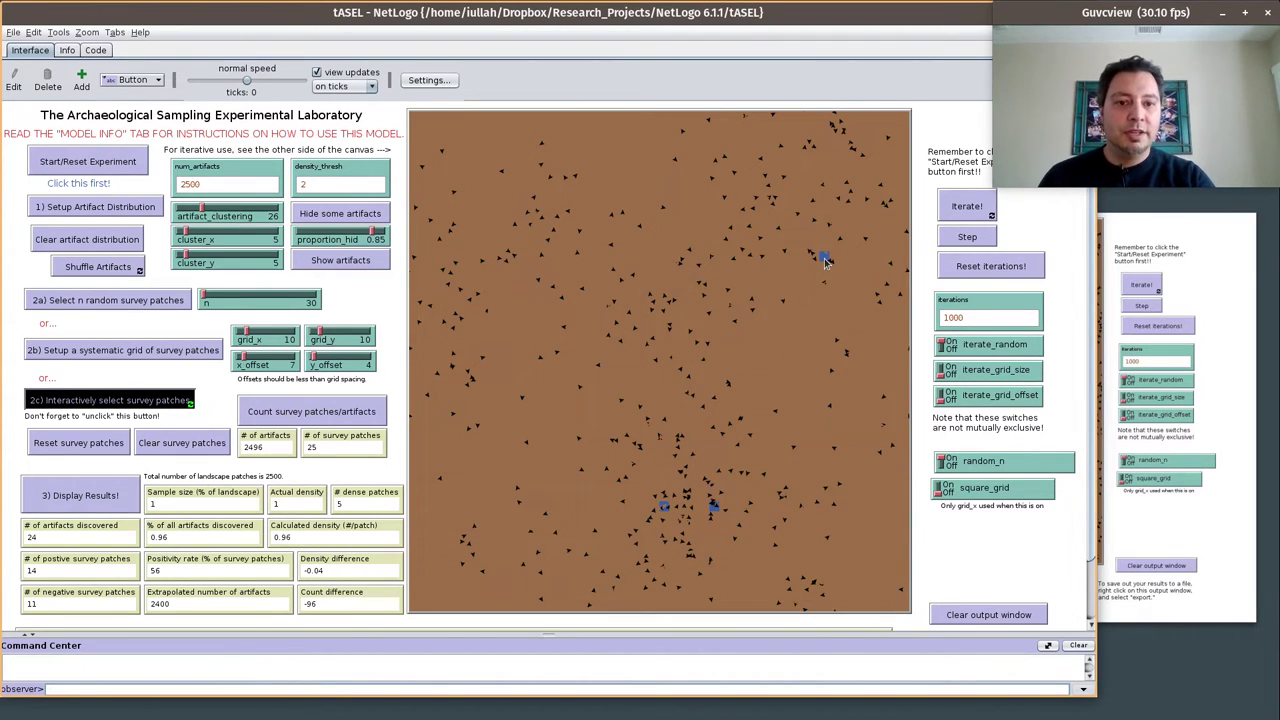
left_click(752, 236)
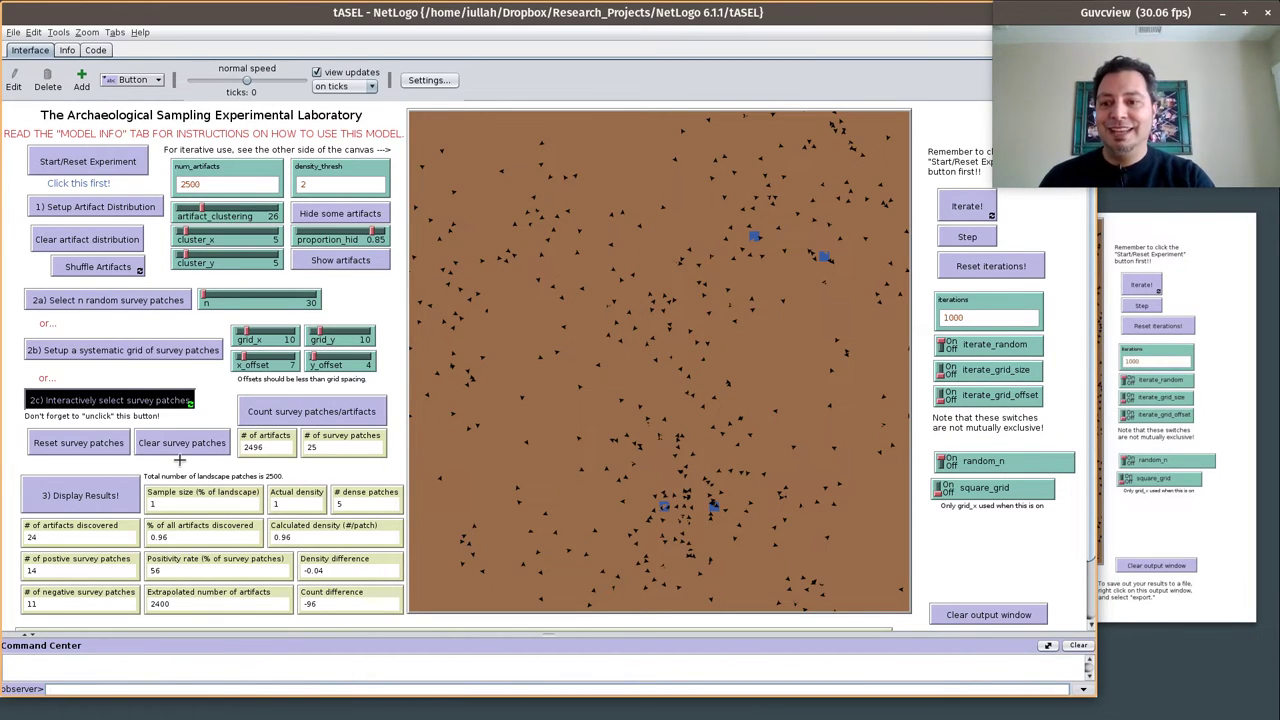
left_click(104, 496)
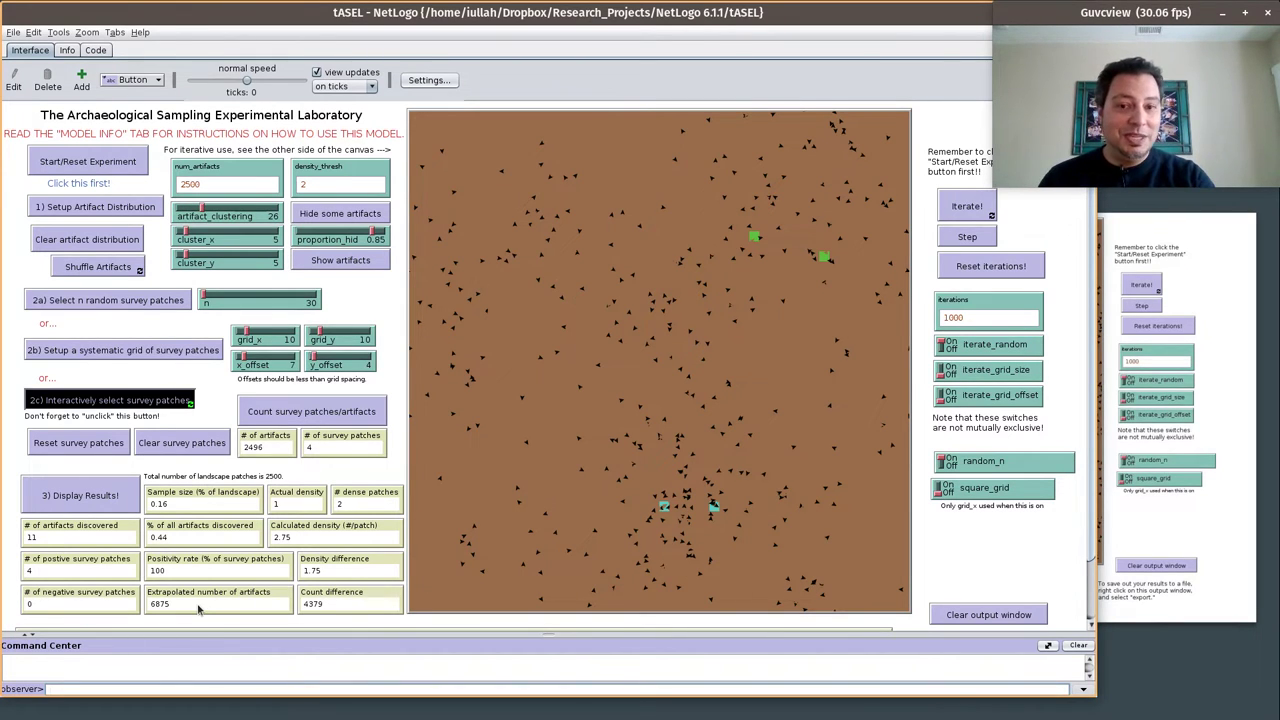
left_click(363, 259)
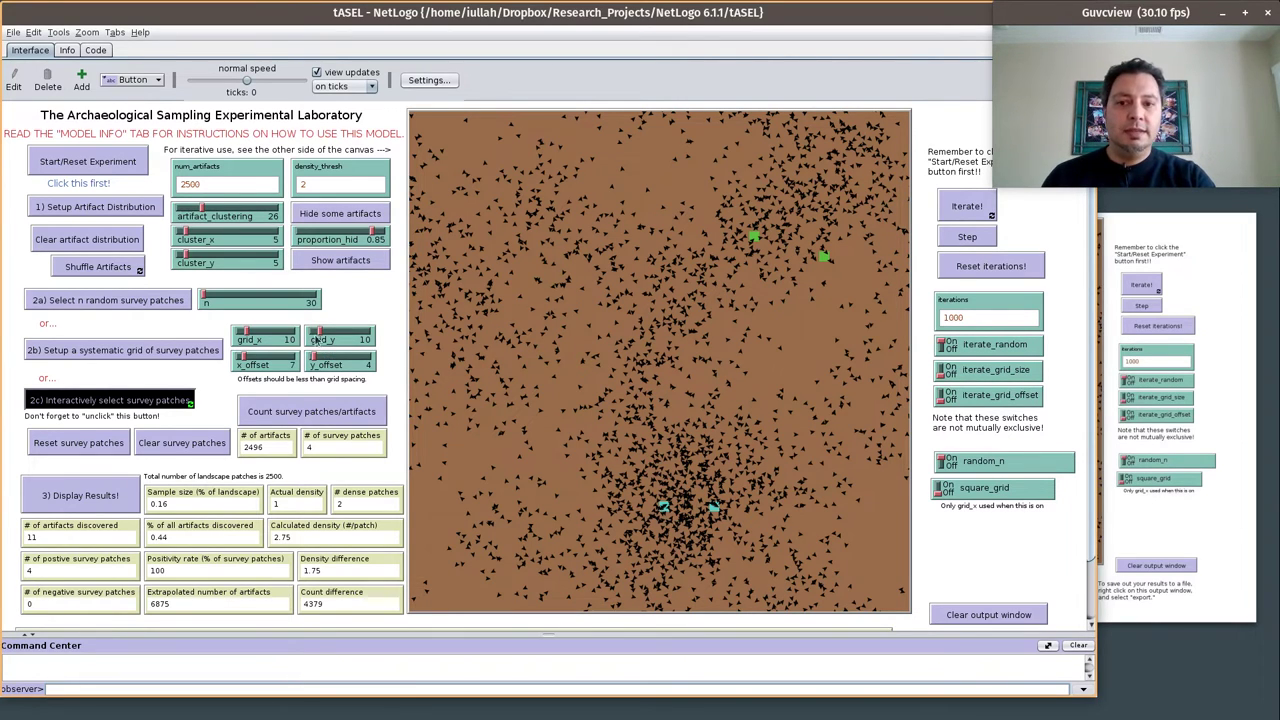
Mark one more survey patch on the left of the landscape, then return to the slides
left_click(481, 349)
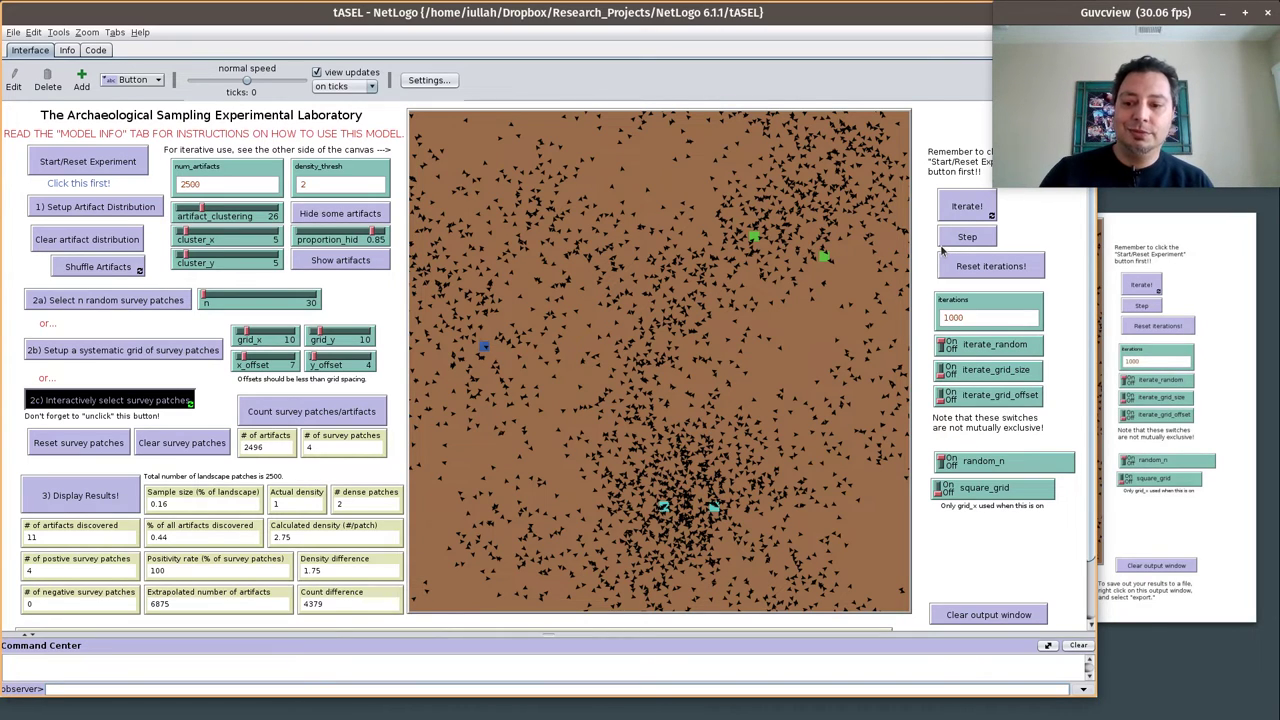
key("alt+Tab")
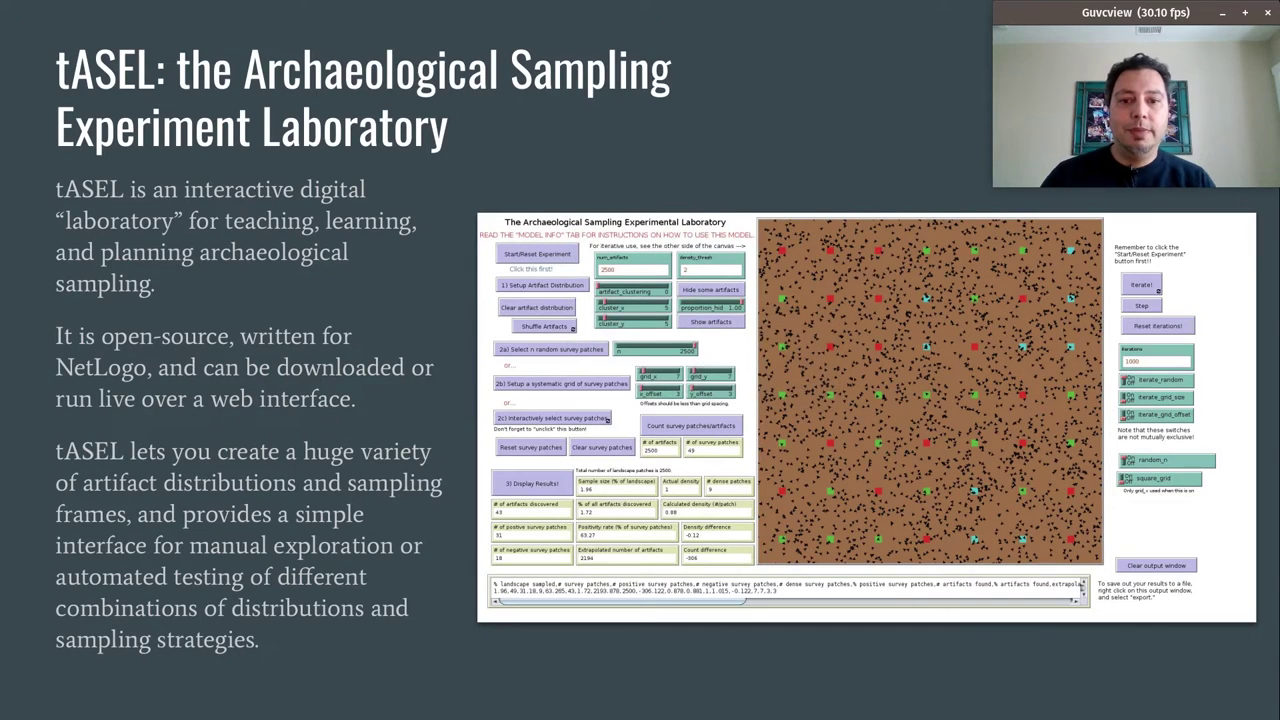
Advance through the Experiments slide to the extrapolated artifact totals Results slide
key("Right")
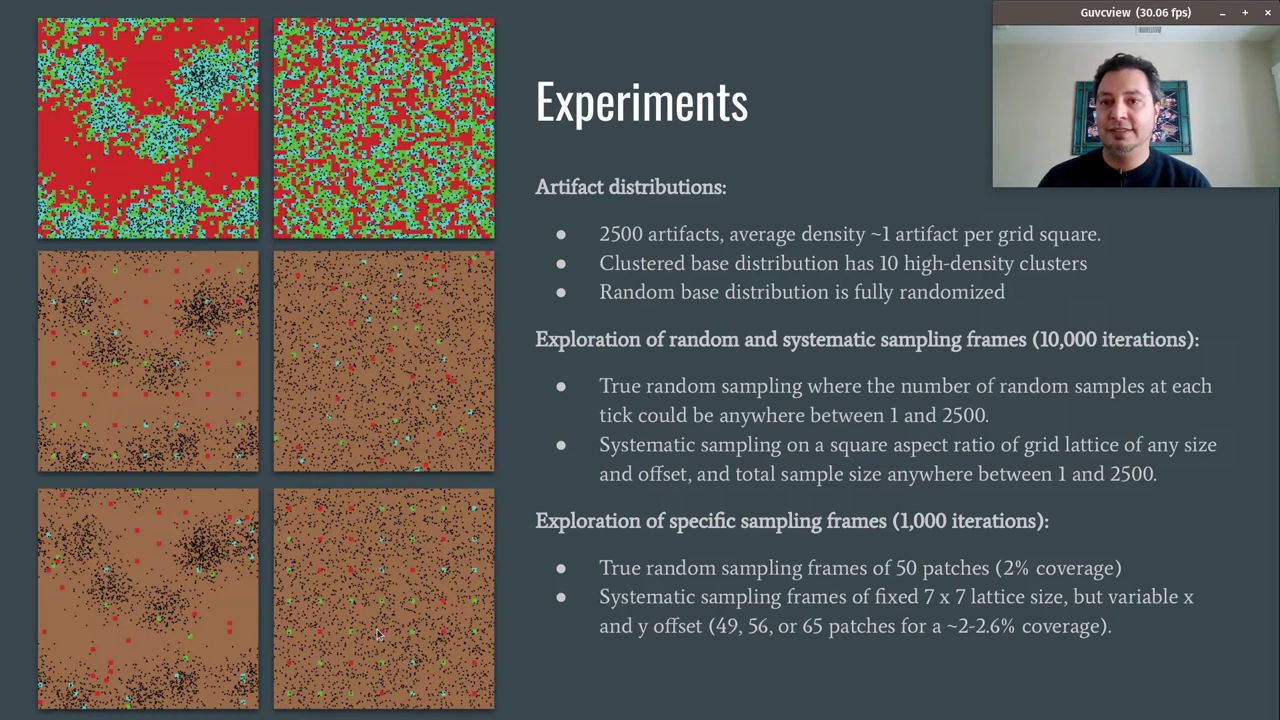
key("Right")
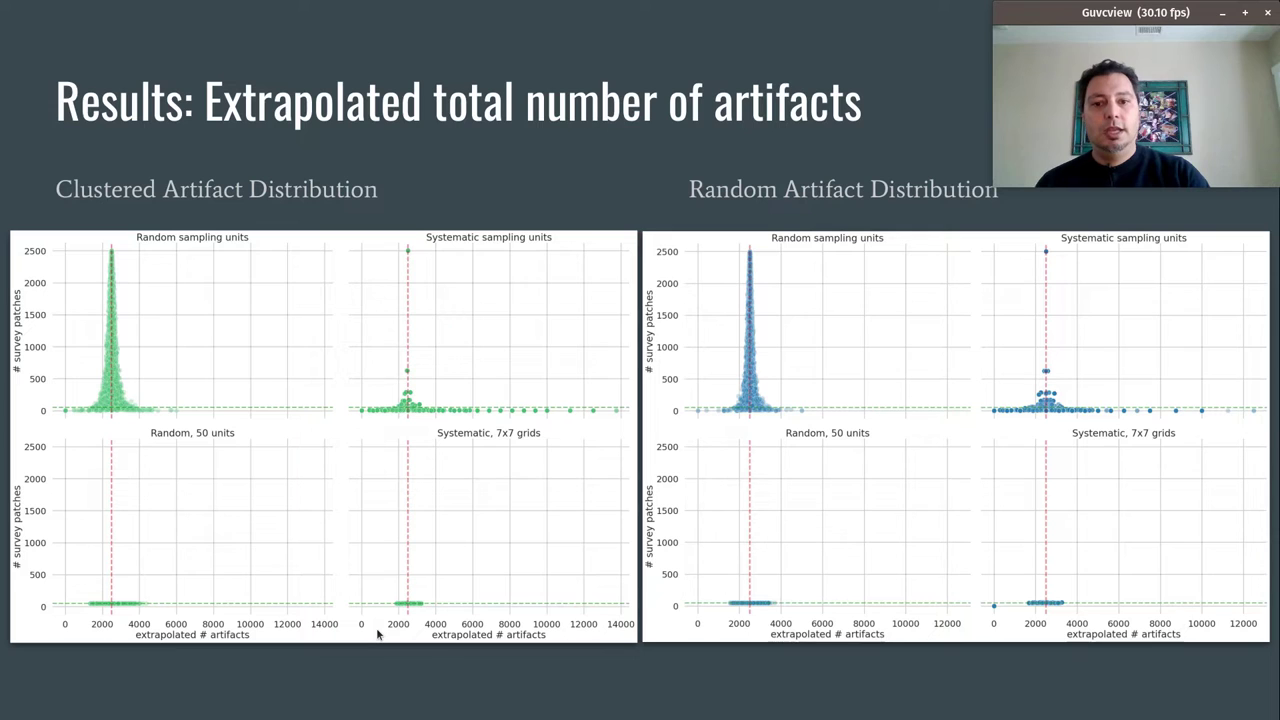